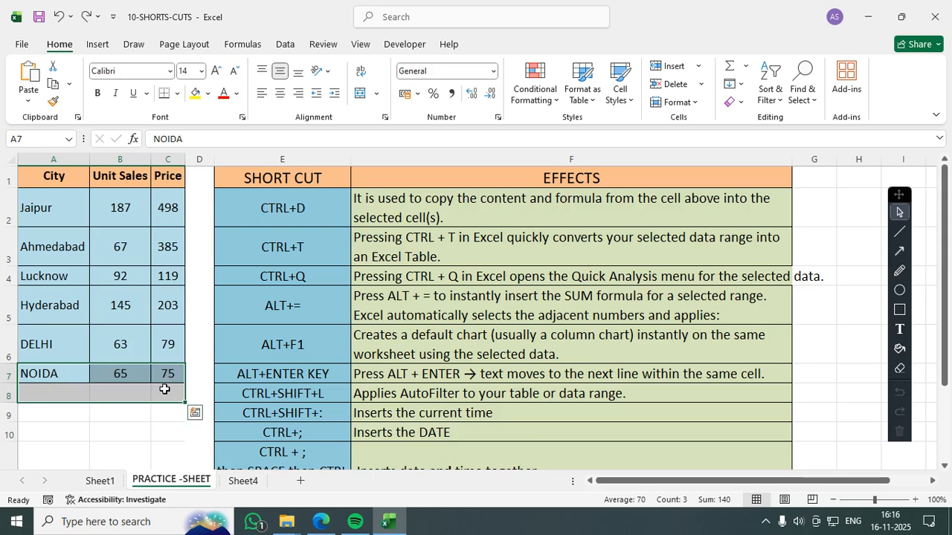
# - Fill the NOIDA row down into row 8 of the city table, and undo the fill
pyautogui.hotkey('ctrl', 'd')
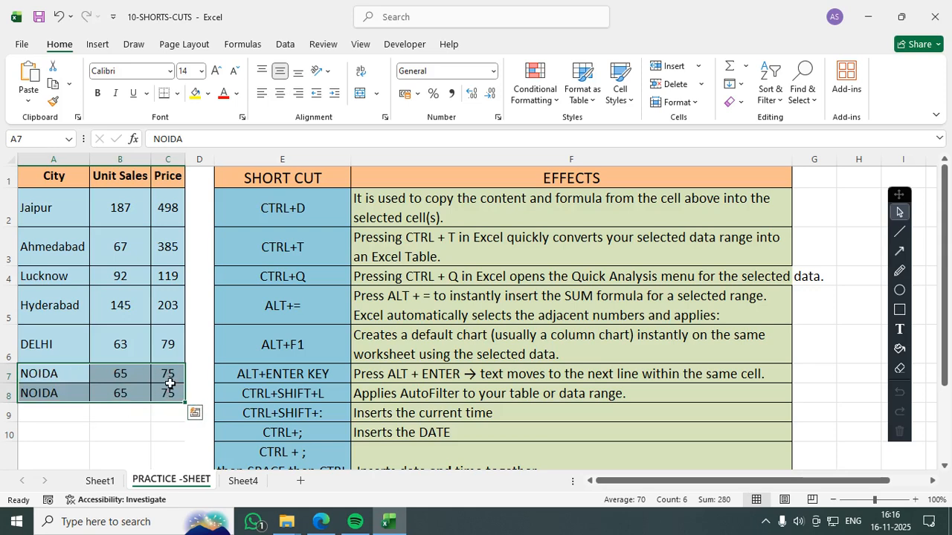
pyautogui.click(154, 433)
pyautogui.hotkey('ctrl', 'z')
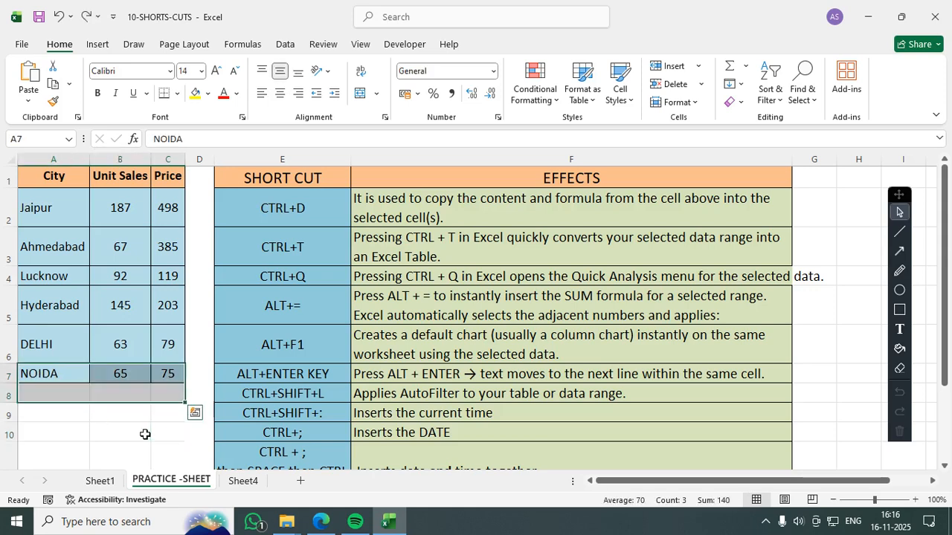
pyautogui.click(371, 355)
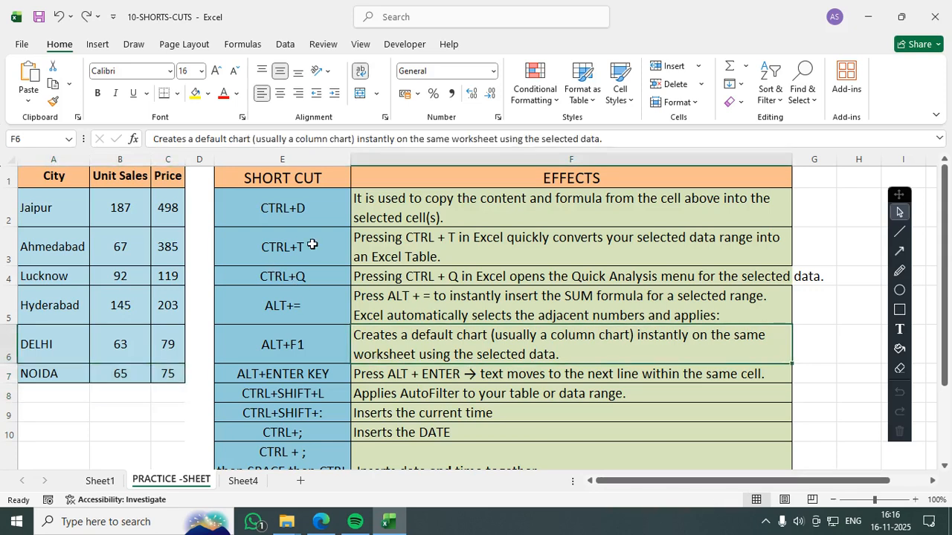
# - Convert the city data in A1:C7 to an Excel table with headers, and undo the conversion
pyautogui.click(116, 270)
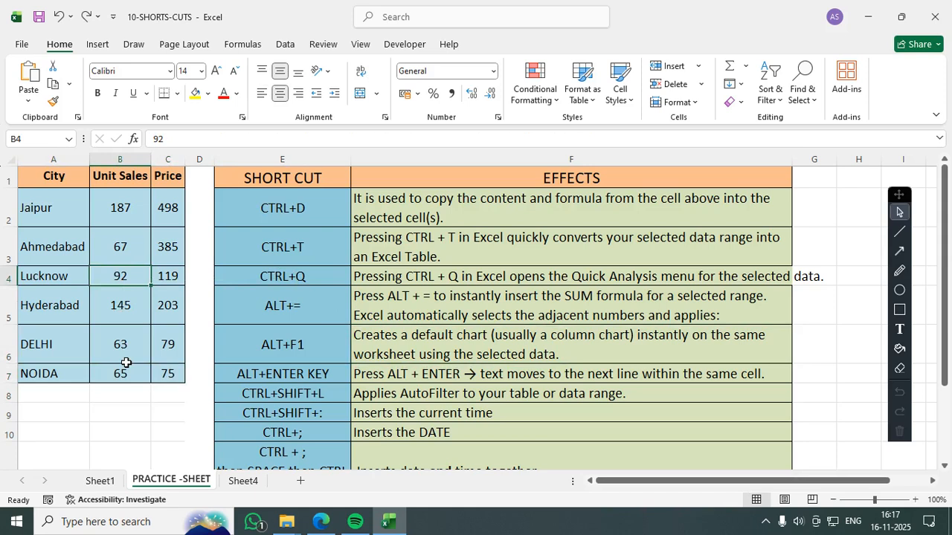
pyautogui.hotkey('ctrl', 't')
pyautogui.press('Escape')
pyautogui.click(101, 244)
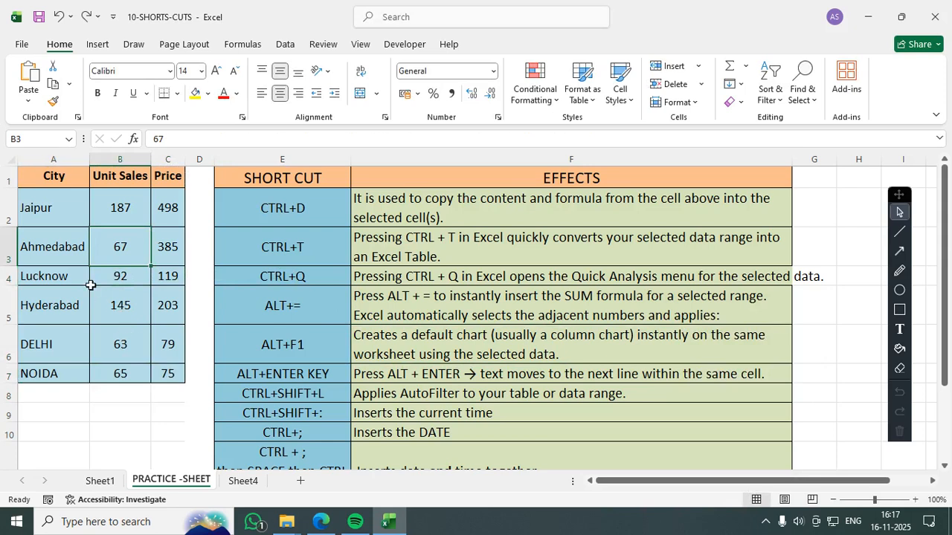
pyautogui.click(64, 252)
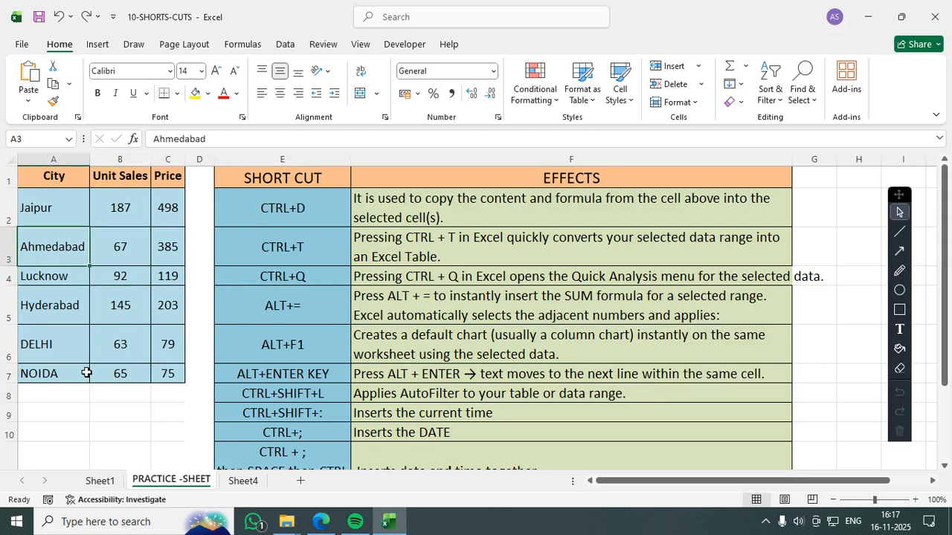
pyautogui.hotkey('ctrl', 't')
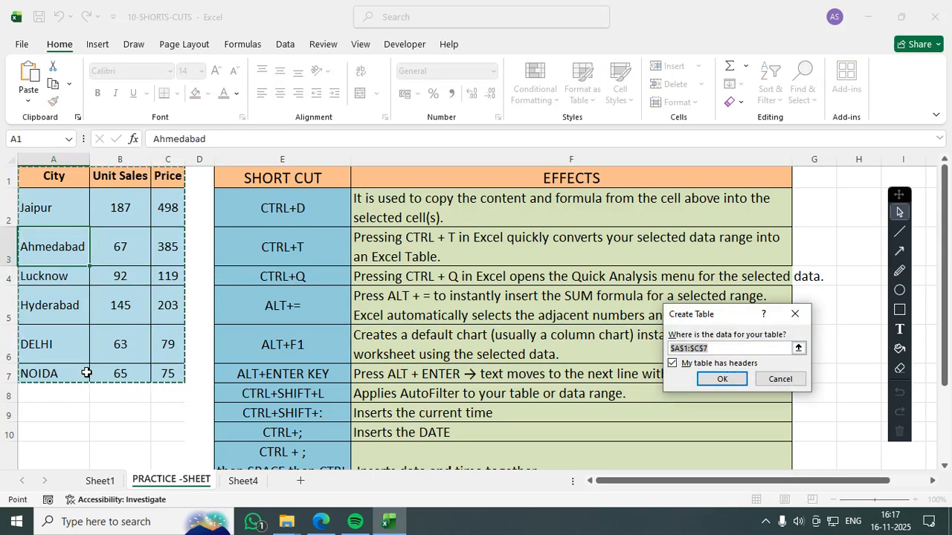
pyautogui.press('Return')
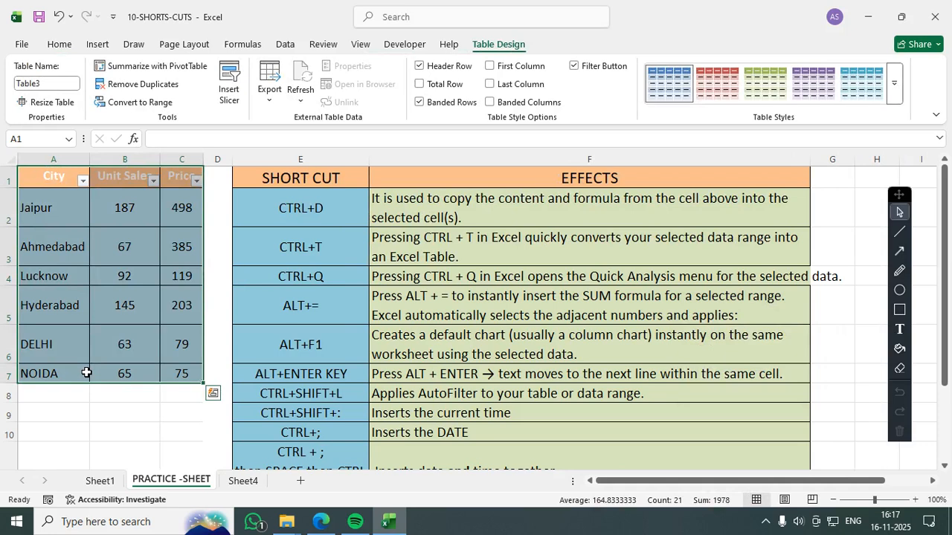
pyautogui.hotkey('ctrl', 'z')
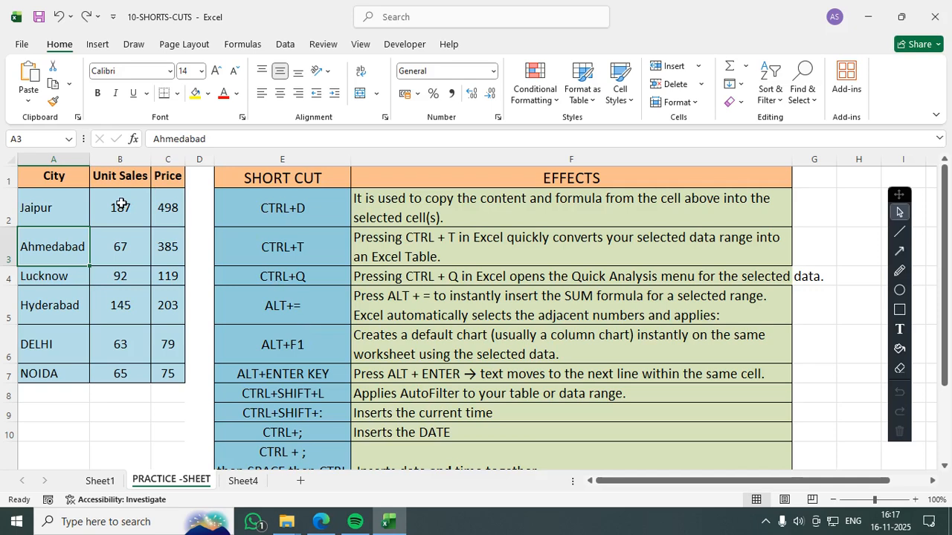
# - Apply Quick Analysis data bars and a color scale to the Unit Sales and Price values in B2:C7
pyautogui.moveTo(123, 205); pyautogui.dragTo(168, 367)
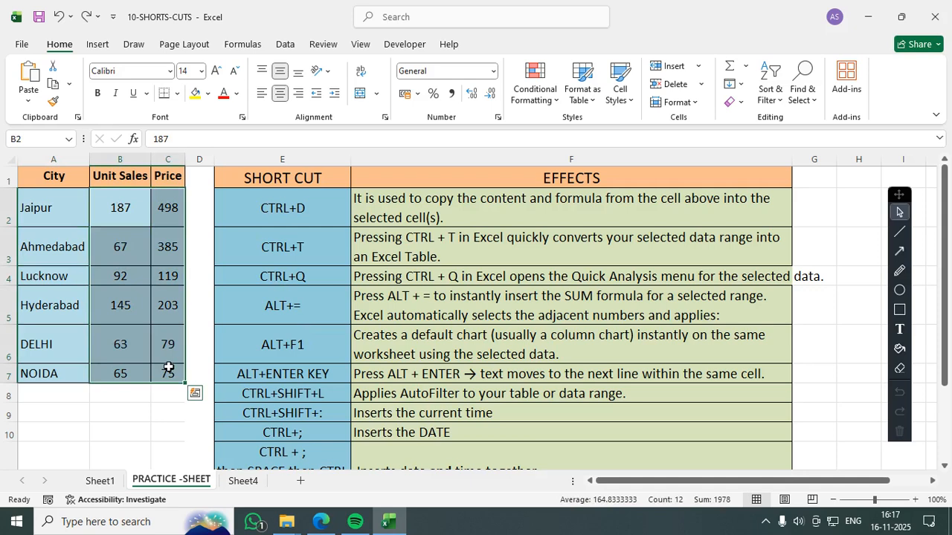
pyautogui.click(195, 392)
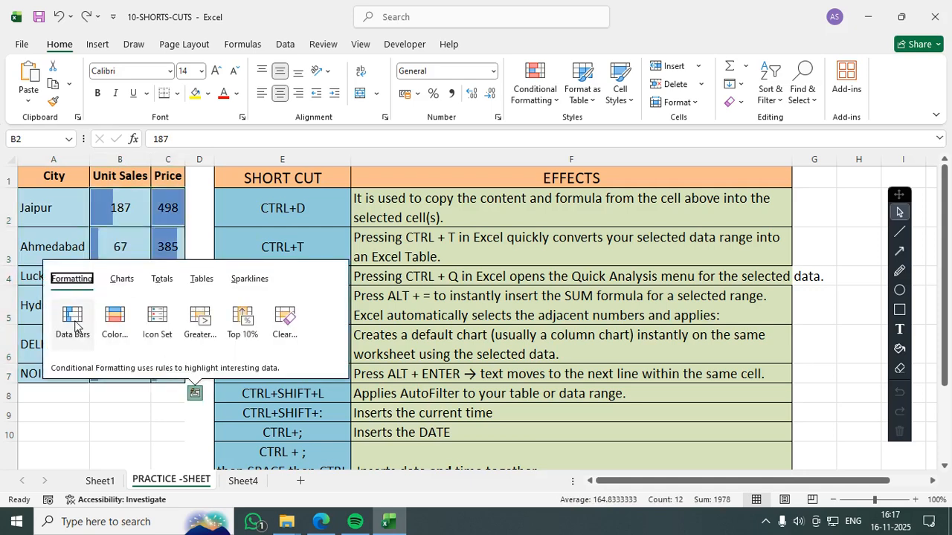
pyautogui.click(75, 325)
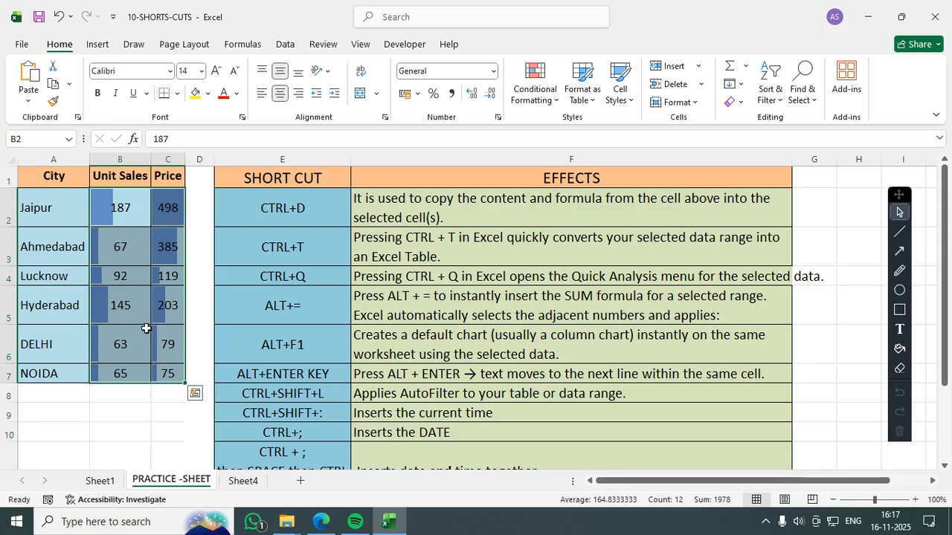
pyautogui.click(195, 392)
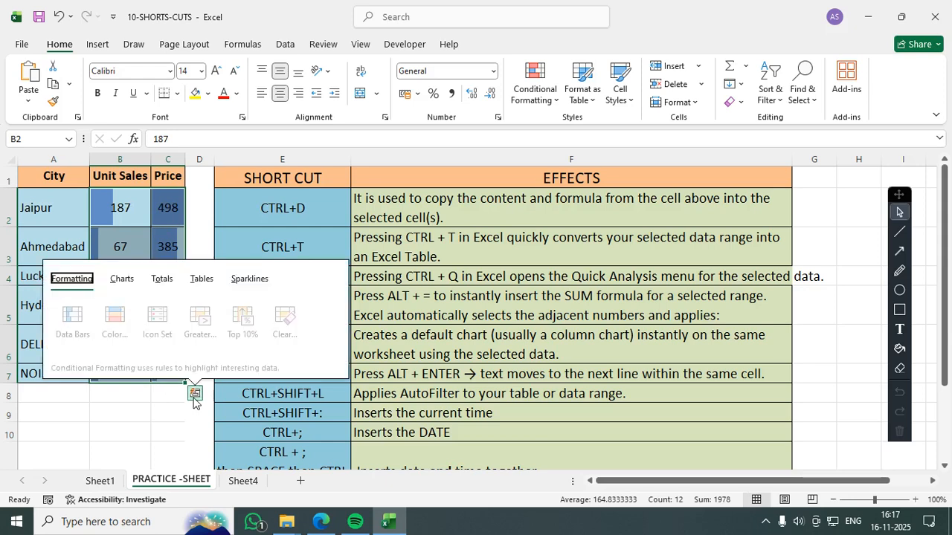
pyautogui.click(114, 325)
# - Add an icon set to B2:C7 and widen the Price column to fit its numbers
pyautogui.click(195, 394)
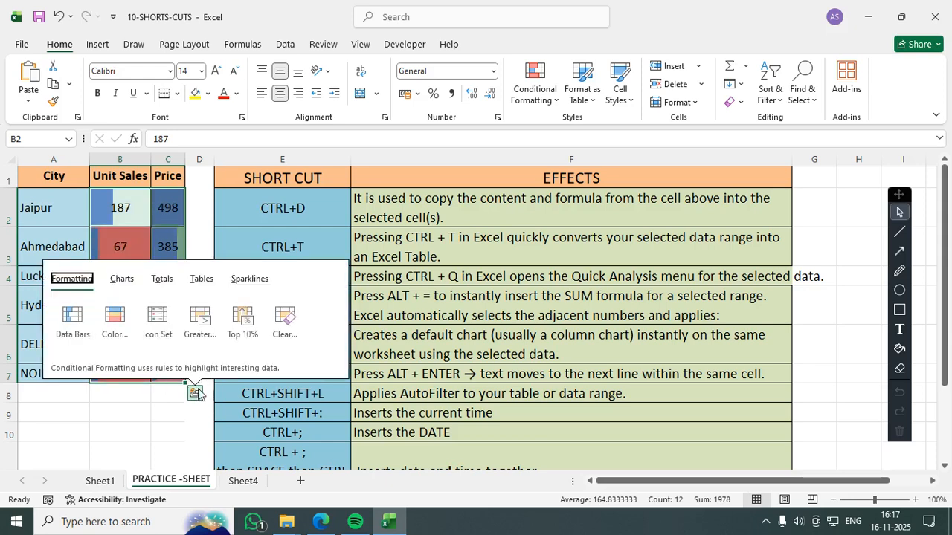
pyautogui.click(157, 318)
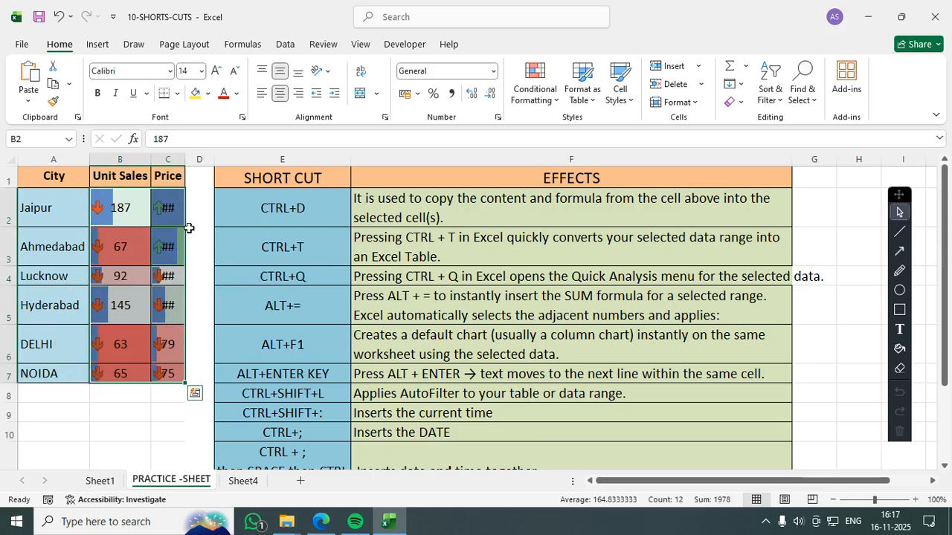
pyautogui.moveTo(186, 159); pyautogui.dragTo(199, 159)
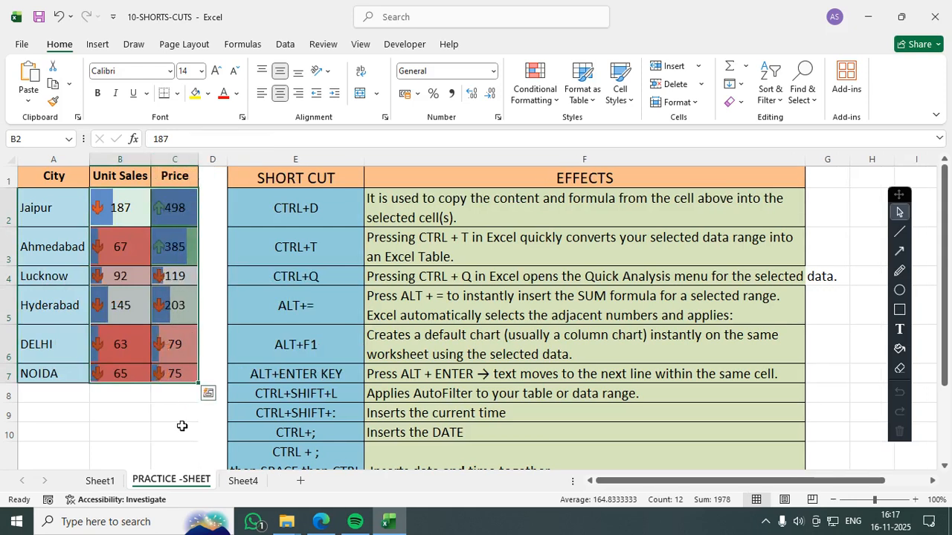
# - Open and cancel the Greater Than rule for B2:C7, and apply Top 10% formatting to the range
pyautogui.click(207, 393)
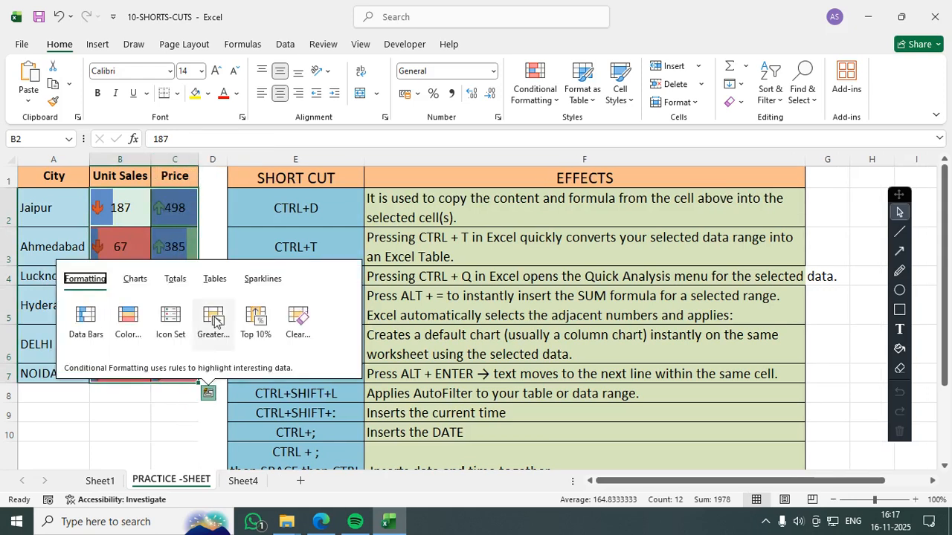
pyautogui.click(213, 320)
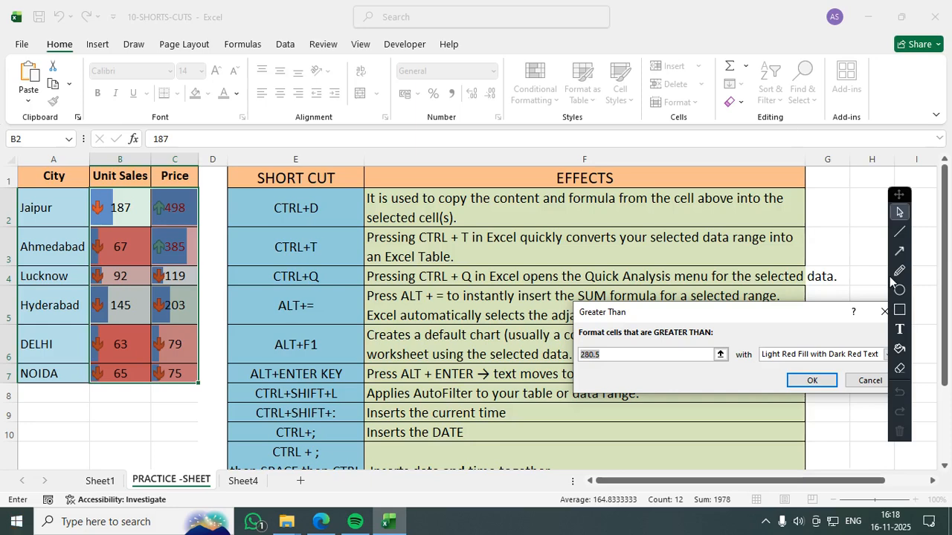
pyautogui.click(867, 381)
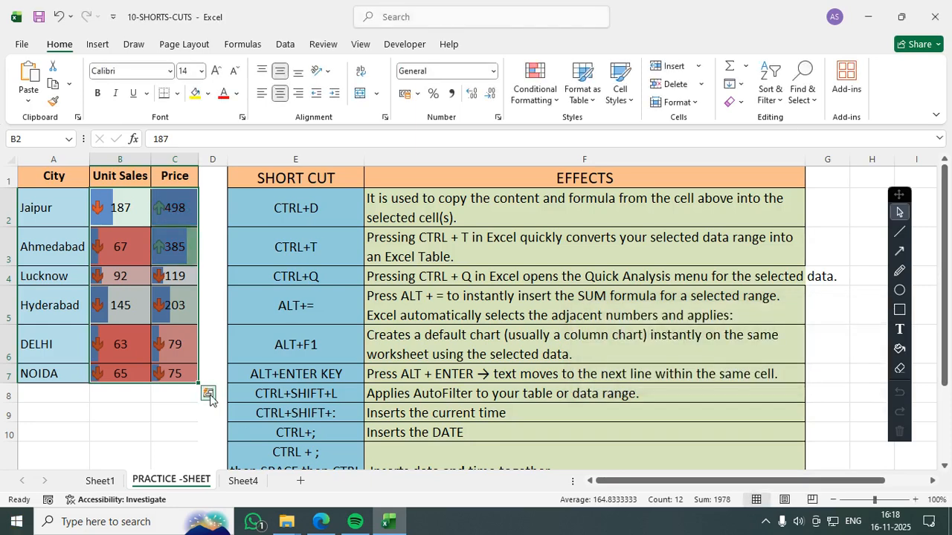
pyautogui.click(208, 394)
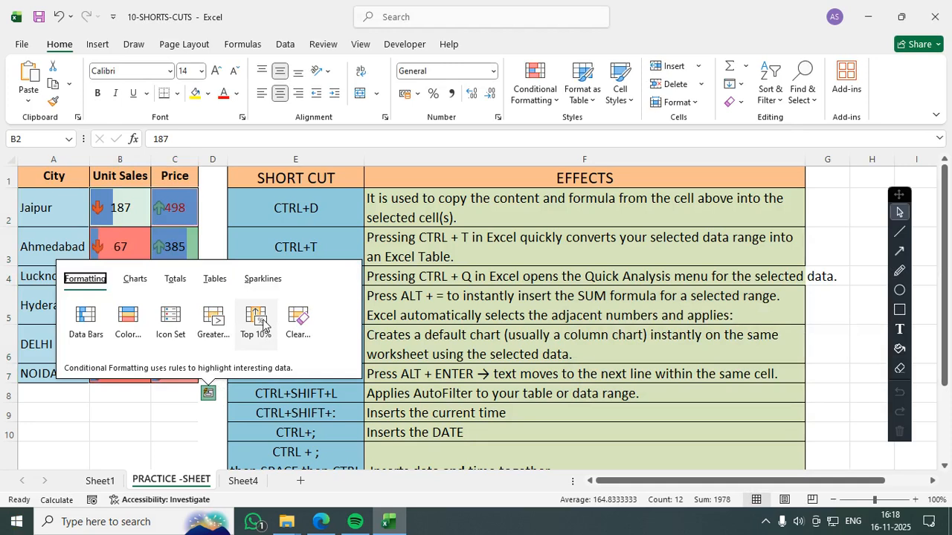
pyautogui.click(260, 321)
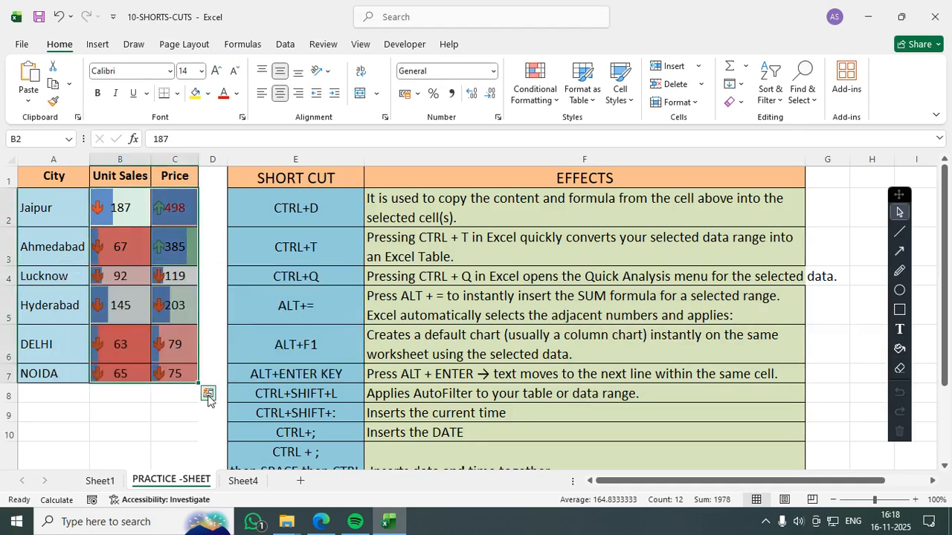
# - Undo all the conditional formatting on B2:C7 along with the Price column's width change
pyautogui.click(188, 430)
pyautogui.click(204, 398)
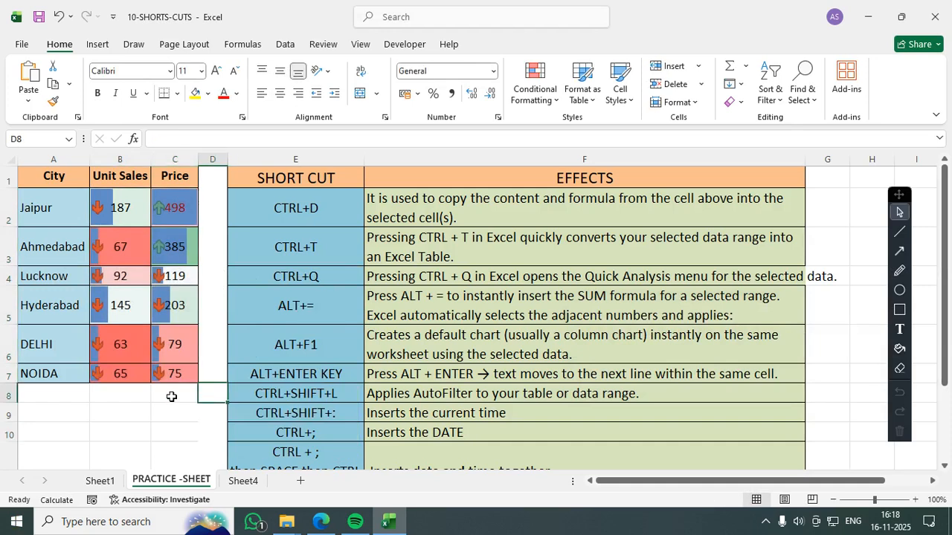
pyautogui.hotkey('ctrl', 'z')
pyautogui.hotkey('ctrl', 'z')
pyautogui.hotkey('ctrl', 'z')
pyautogui.hotkey('ctrl', 'z')
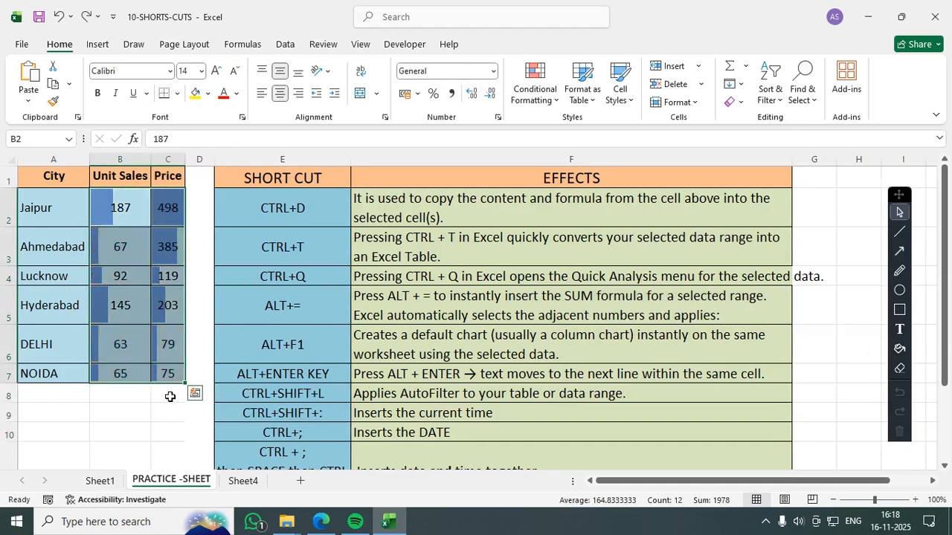
pyautogui.hotkey('ctrl', 'z')
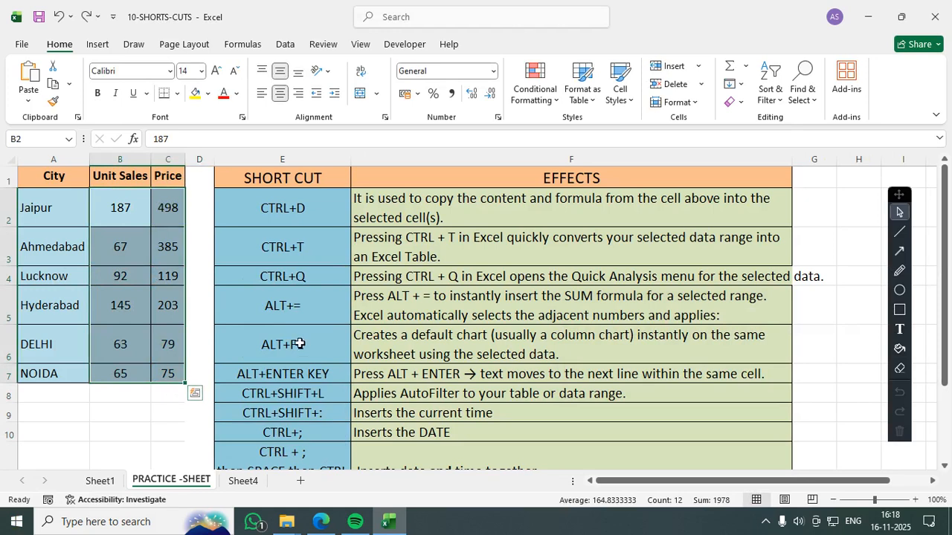
# - Widen the empty column D between the city data and the shortcut list
pyautogui.click(293, 307)
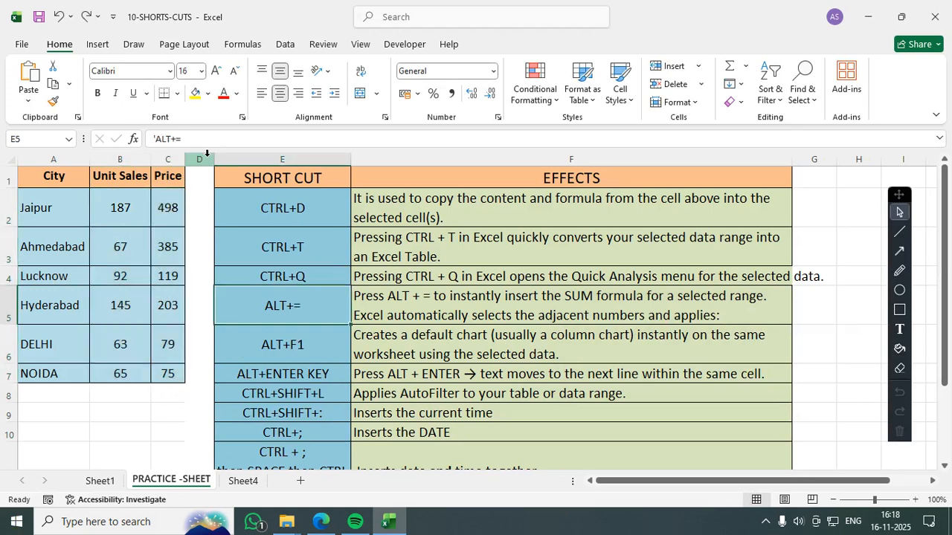
pyautogui.moveTo(214, 156); pyautogui.dragTo(279, 156)
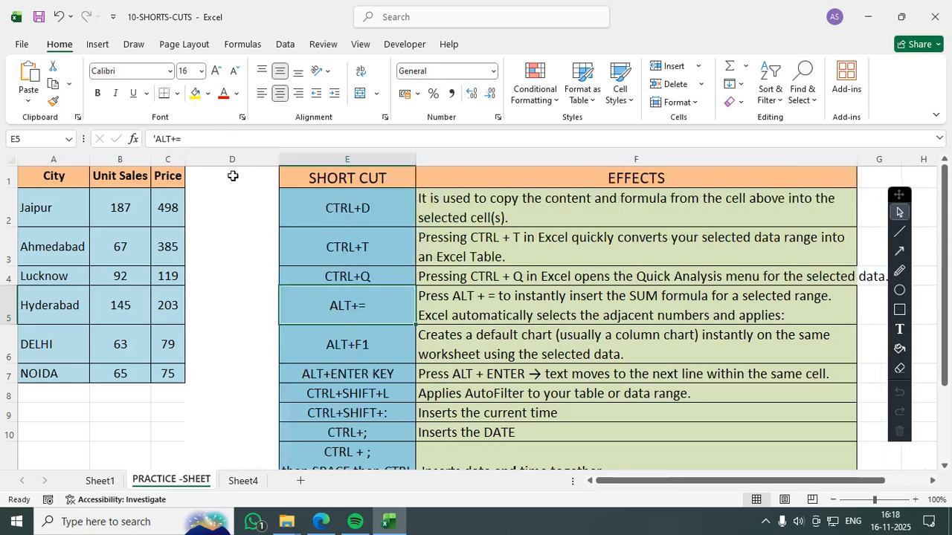
pyautogui.moveTo(110, 198); pyautogui.dragTo(185, 375)
pyautogui.click(187, 439)
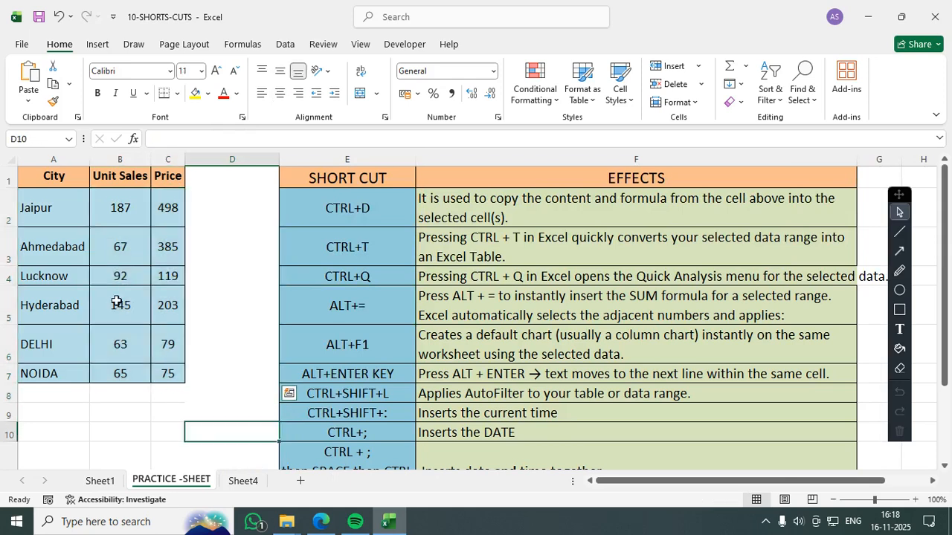
# - Insert AutoSum row and column totals across B2:D8, and narrow column D around them
pyautogui.click(107, 202)
pyautogui.moveTo(160, 321); pyautogui.dragTo(255, 404)
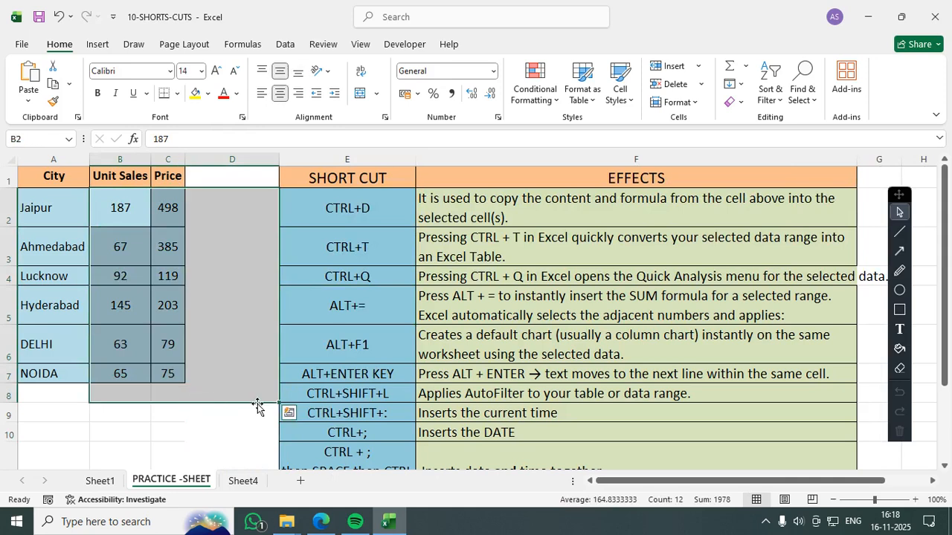
pyautogui.hotkey('alt', '=')
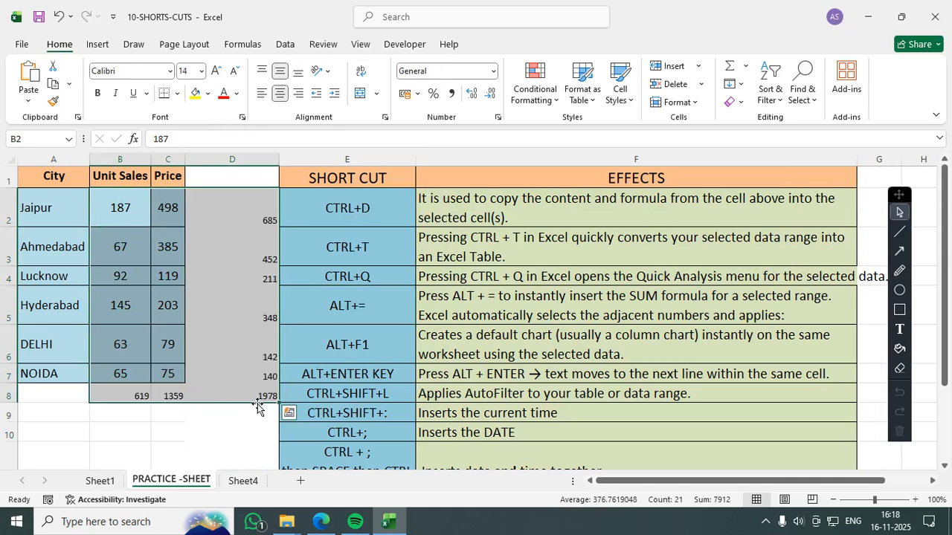
pyautogui.moveTo(279, 157); pyautogui.dragTo(228, 158)
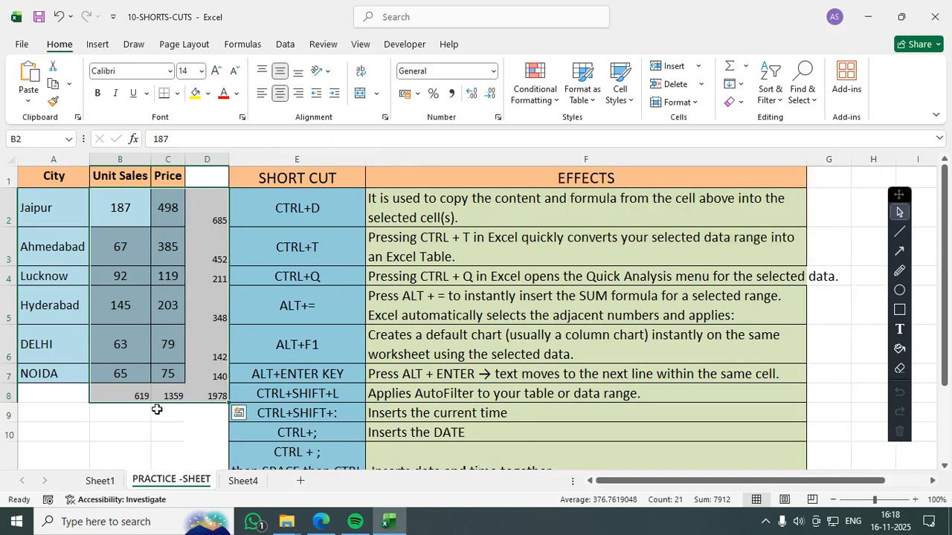
# - Inspect the SUM formulas behind the row totals in column D and the column totals in row 8
pyautogui.click(214, 212)
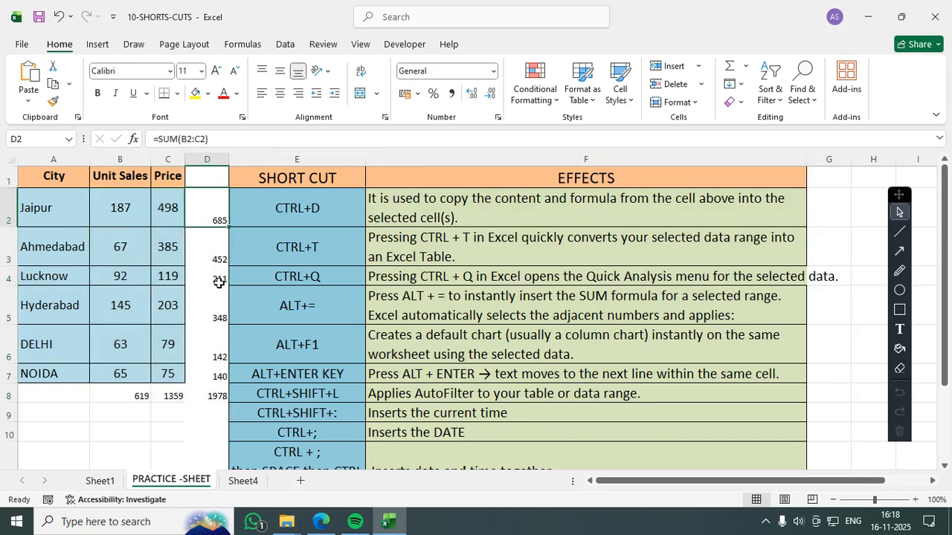
pyautogui.click(206, 257)
pyautogui.click(204, 277)
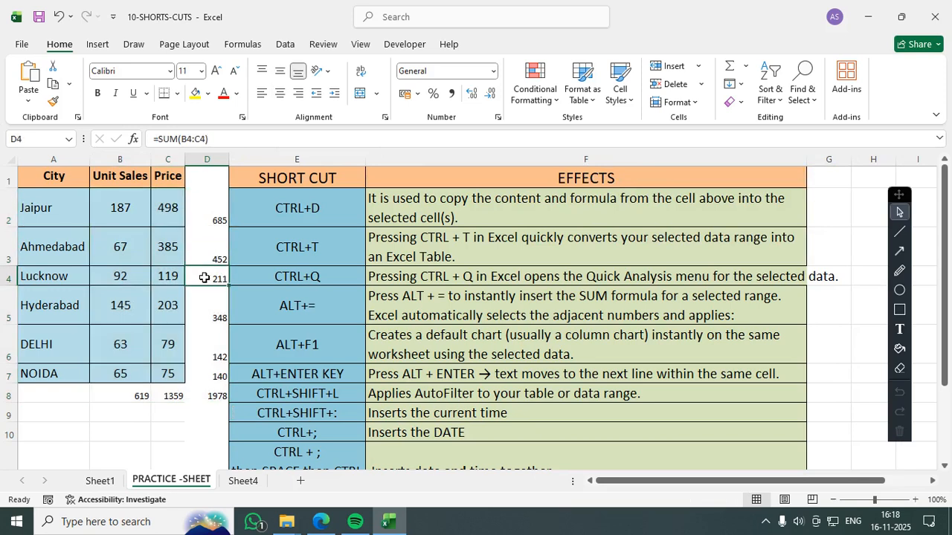
pyautogui.click(200, 301)
pyautogui.click(131, 394)
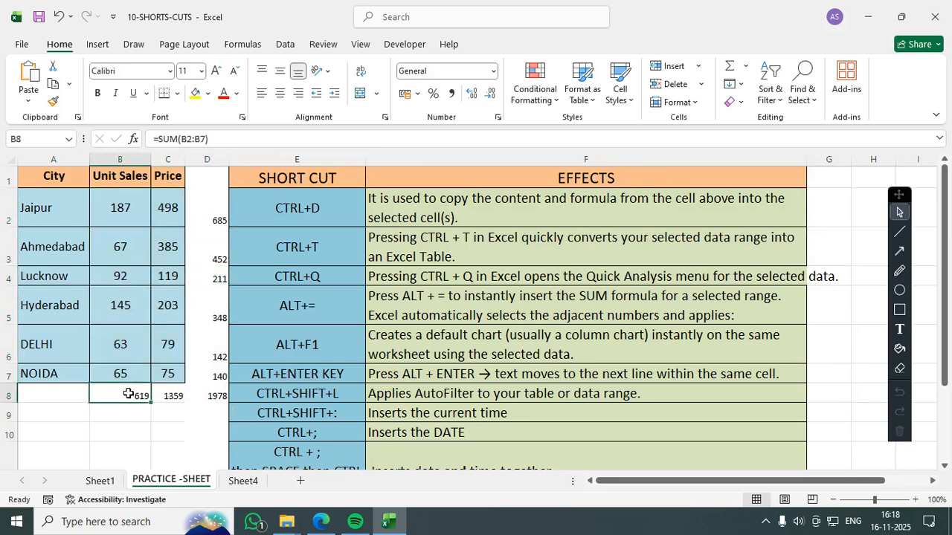
pyautogui.click(171, 398)
pyautogui.click(213, 217)
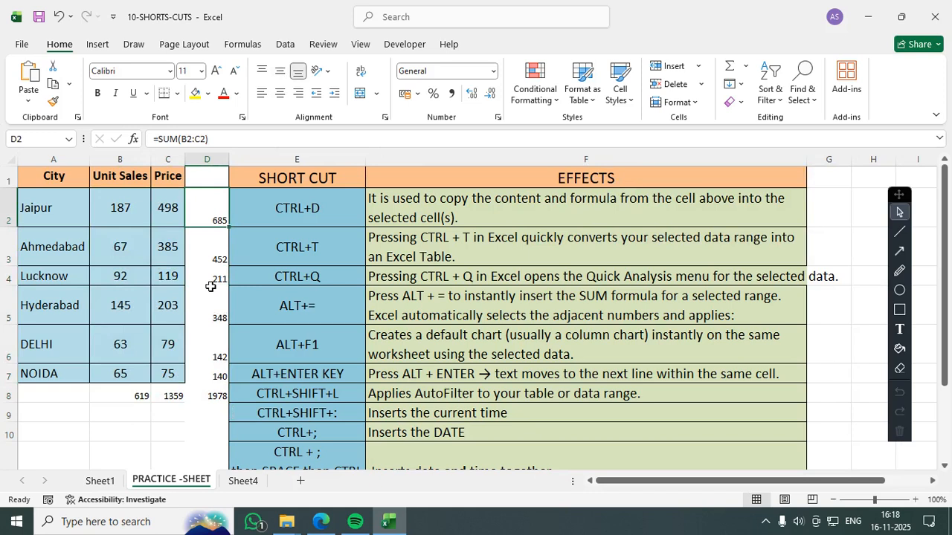
# - Undo the narrowing of column D and the AutoSum totals
pyautogui.hotkey('ctrl', 'z')
pyautogui.hotkey('ctrl', 'z')
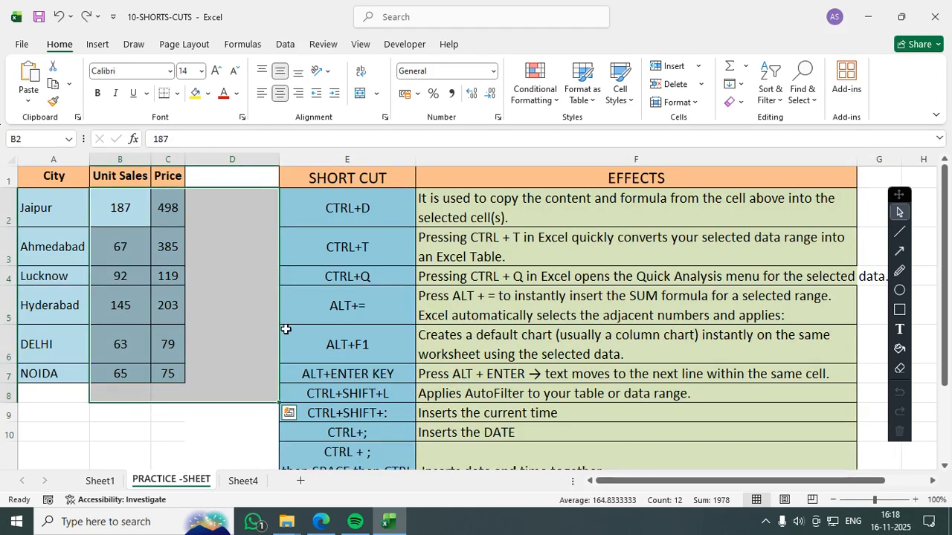
# - Insert a default column chart from the city data in A1:C7, and delete the chart
pyautogui.click(340, 394)
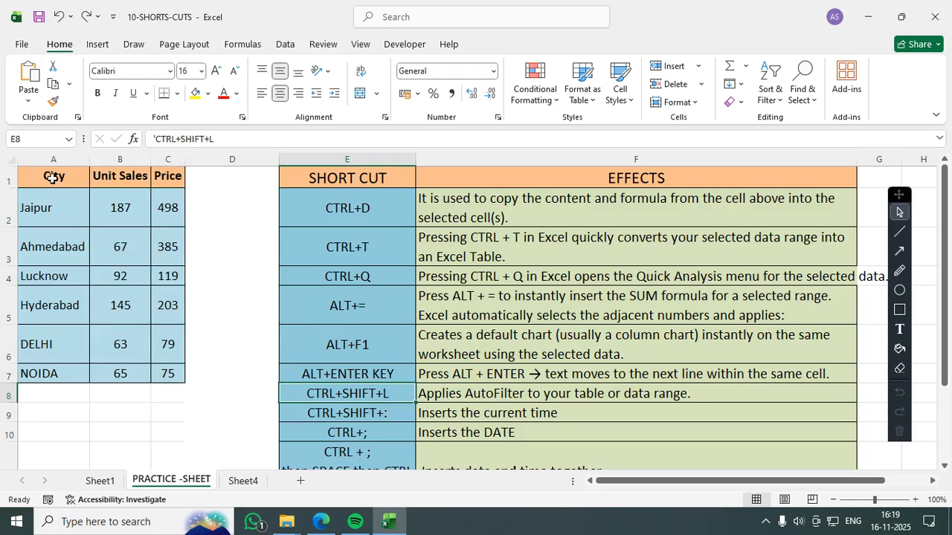
pyautogui.moveTo(50, 175); pyautogui.dragTo(168, 372)
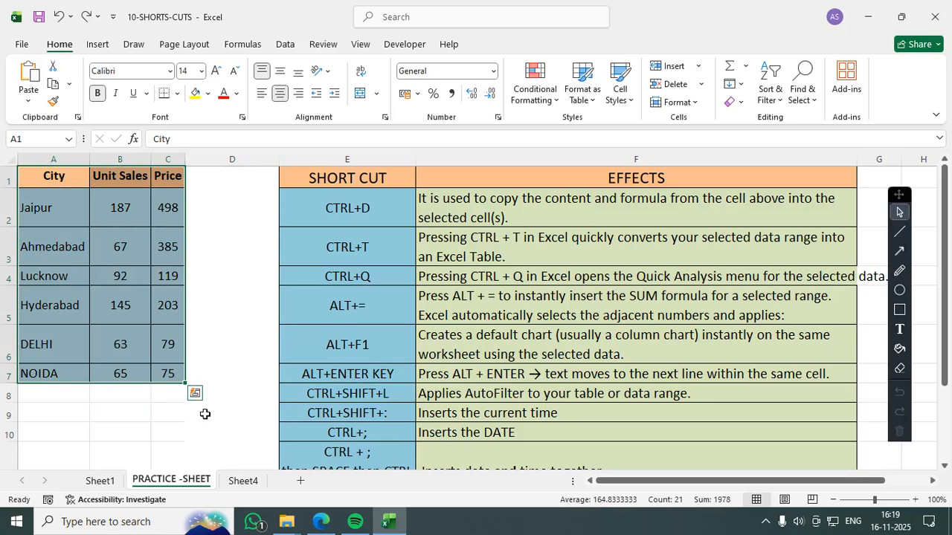
pyautogui.hotkey('alt', 'F1')
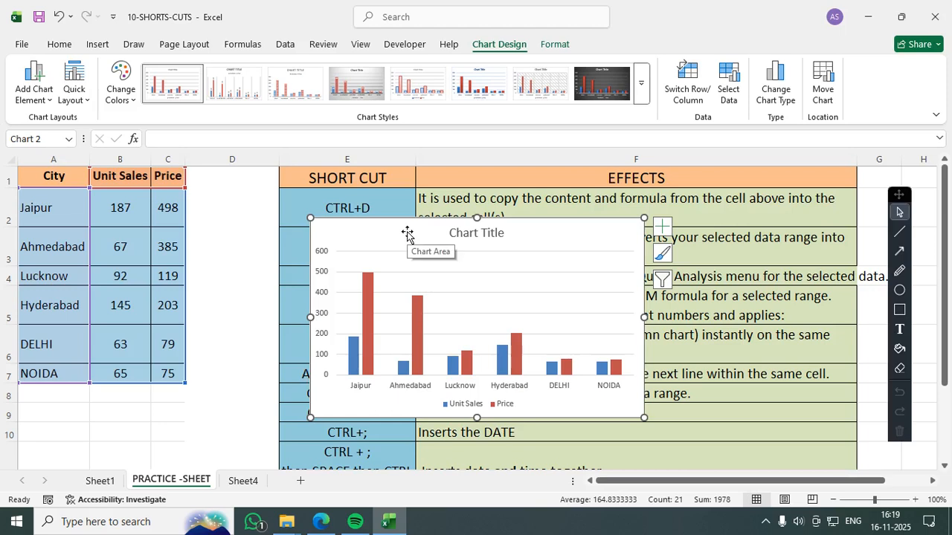
pyautogui.press('Delete')
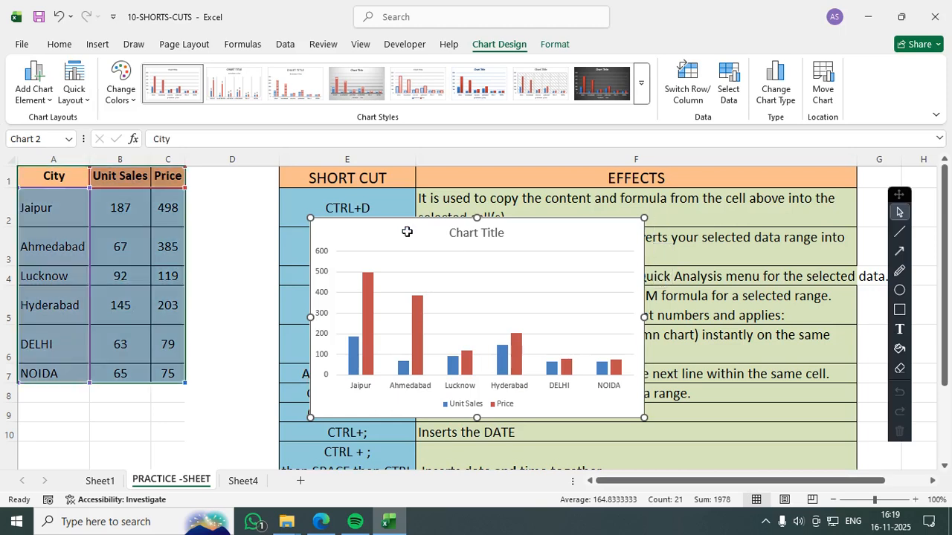
# - Insert a line break before "instantly" in the default chart description in F6
pyautogui.click(475, 377)
pyautogui.scroll(-1, 379, 394)
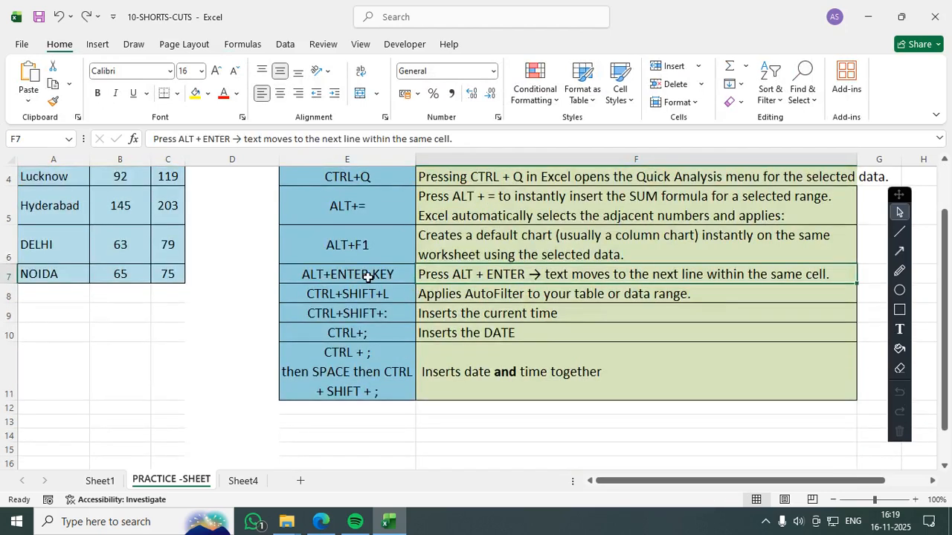
pyautogui.click(551, 241)
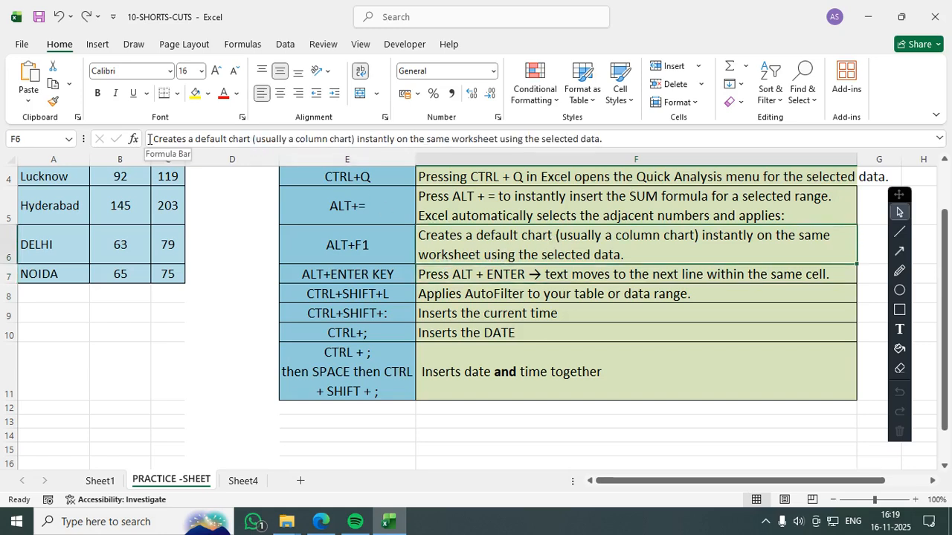
pyautogui.moveTo(149, 139); pyautogui.dragTo(623, 141)
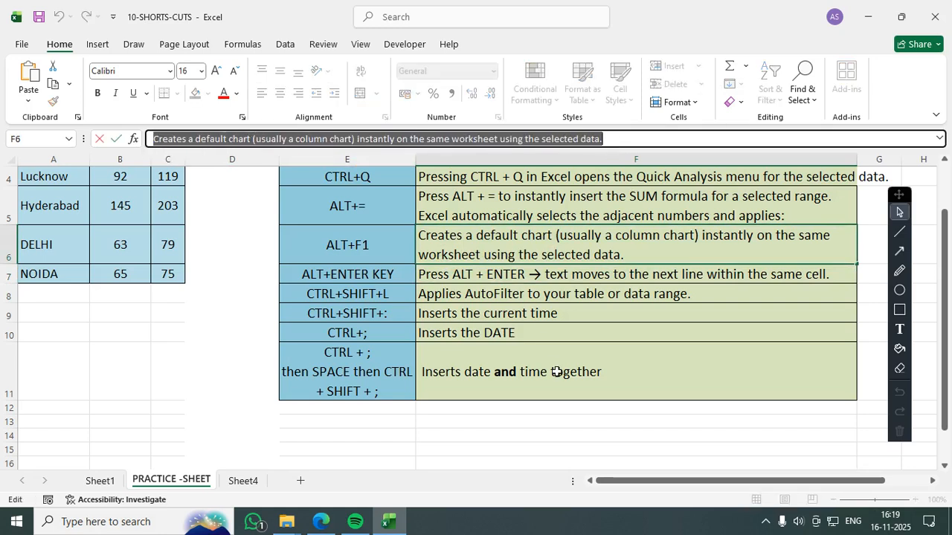
pyautogui.click(504, 367)
pyautogui.click(523, 236)
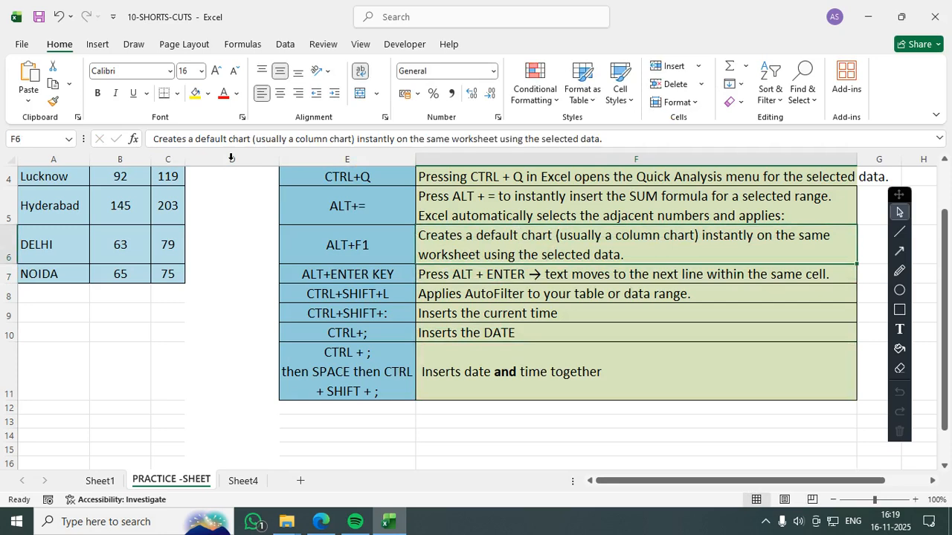
pyautogui.click(356, 138)
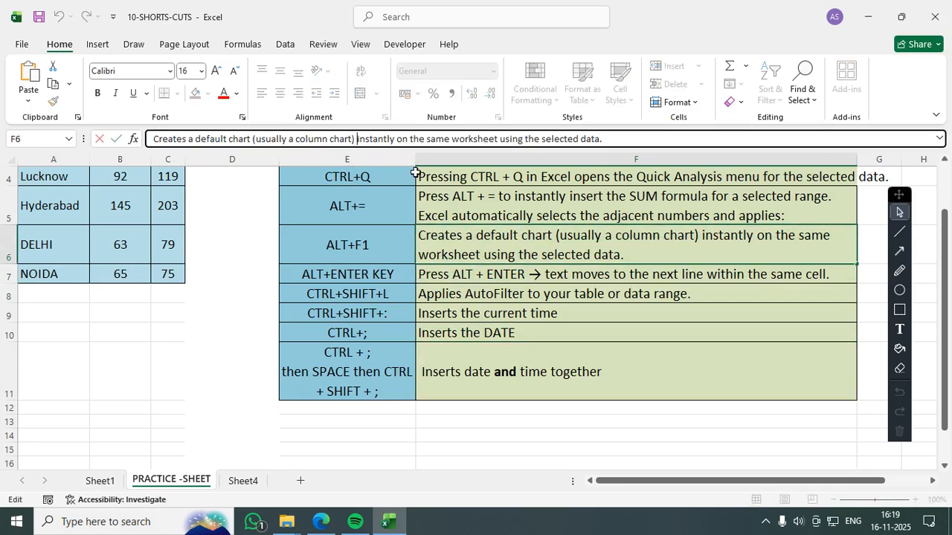
pyautogui.hotkey('alt', 'Return')
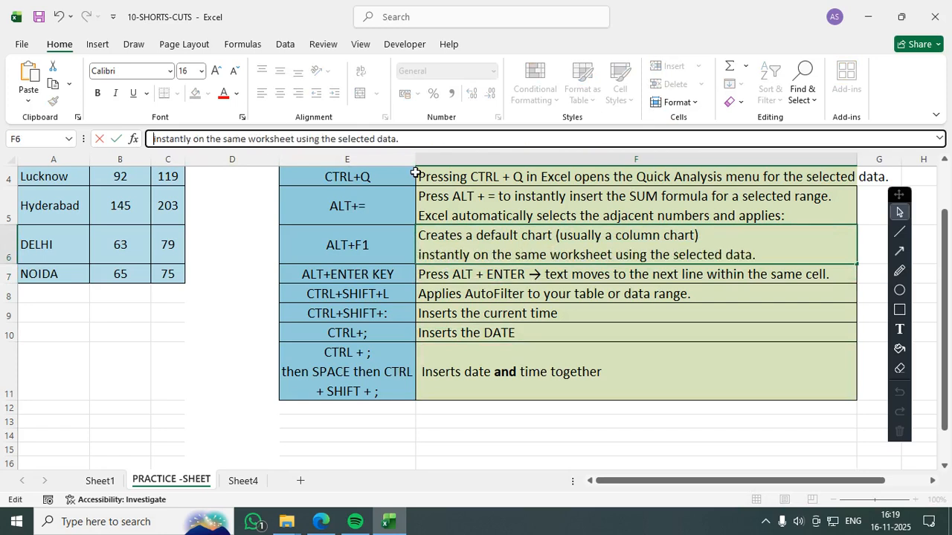
pyautogui.press('Return')
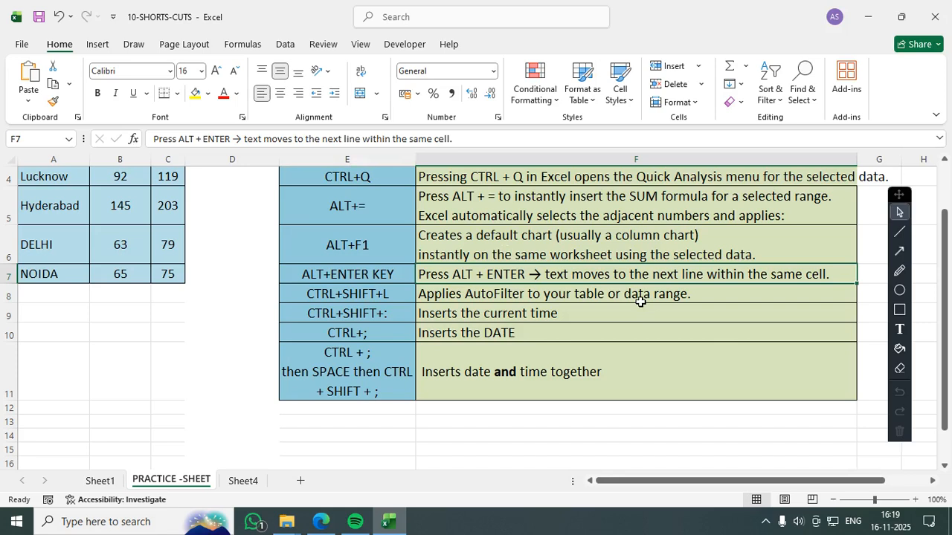
# - Toggle AutoFilter on and off repeatedly for header row 1, leaving it off
pyautogui.click(367, 292)
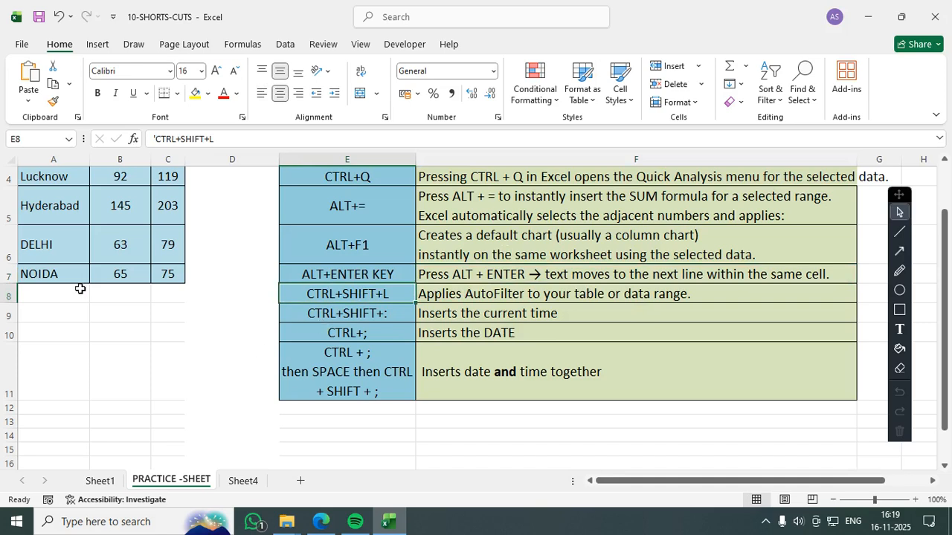
pyautogui.scroll(1, 169, 322)
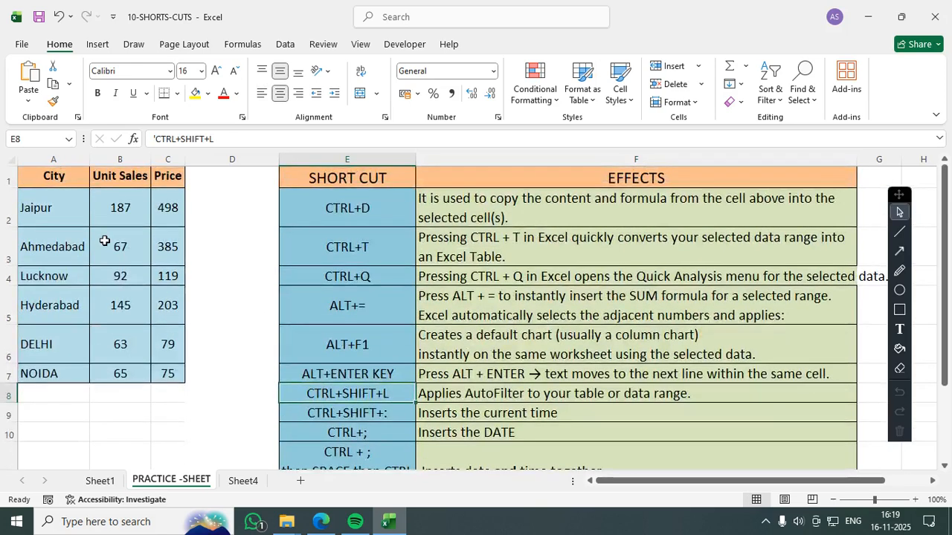
pyautogui.click(6, 176)
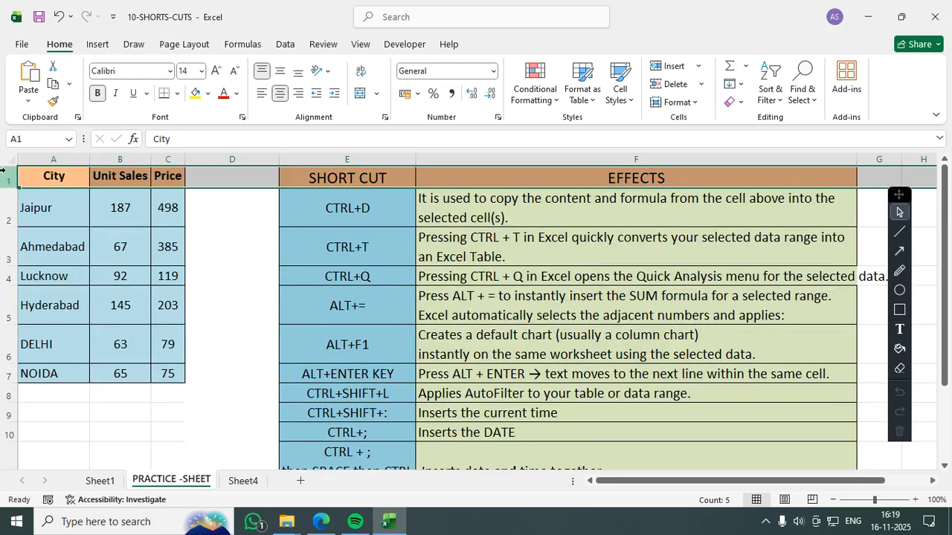
pyautogui.hotkey('ctrl', 'shift', 'l')
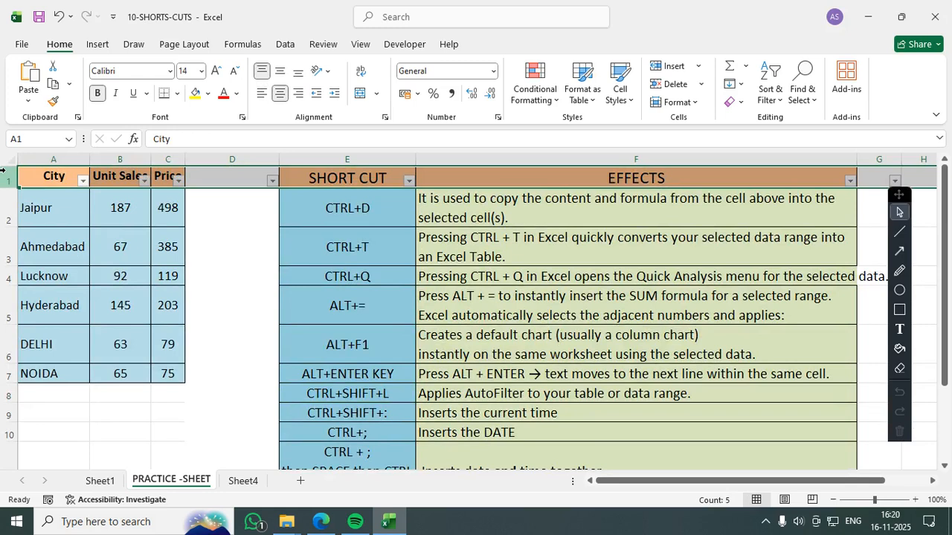
pyautogui.hotkey('ctrl', 'shift', 'l')
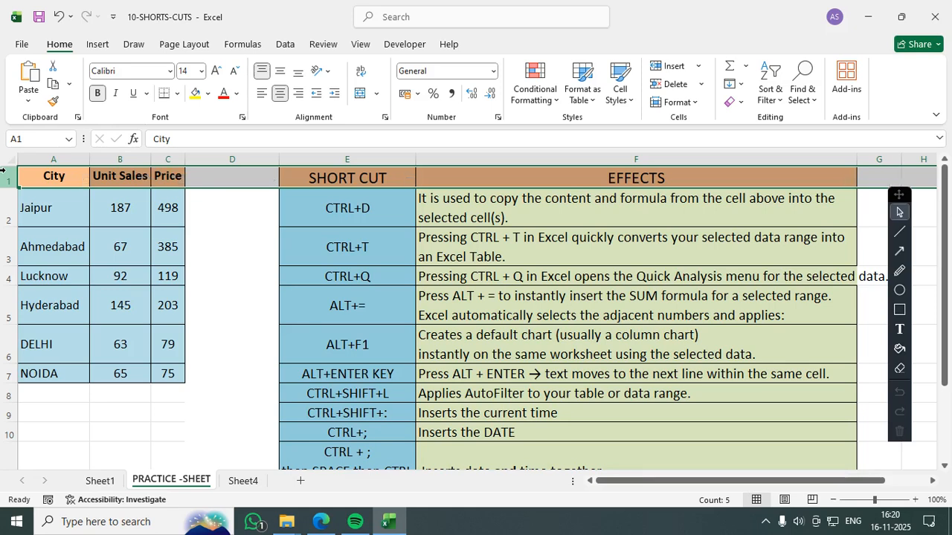
pyautogui.hotkey('ctrl', 'shift', 'l')
pyautogui.hotkey('ctrl', 'shift', 'l')
pyautogui.hotkey('ctrl', 'shift', 'l')
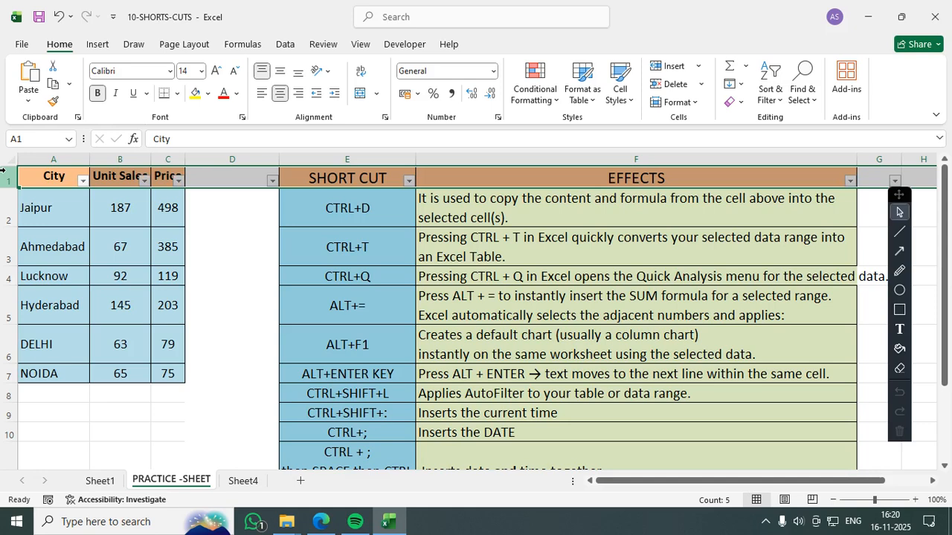
pyautogui.hotkey('ctrl', 'shift', 'l')
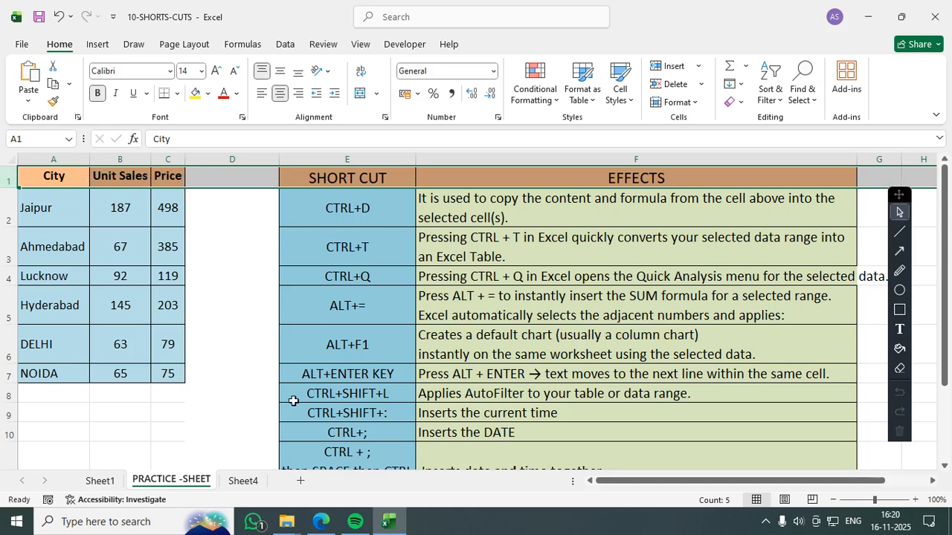
# - Insert the current time, 16:20, in A9 and the current date, 16-11-2025, in A10 as static values
pyautogui.click(374, 417)
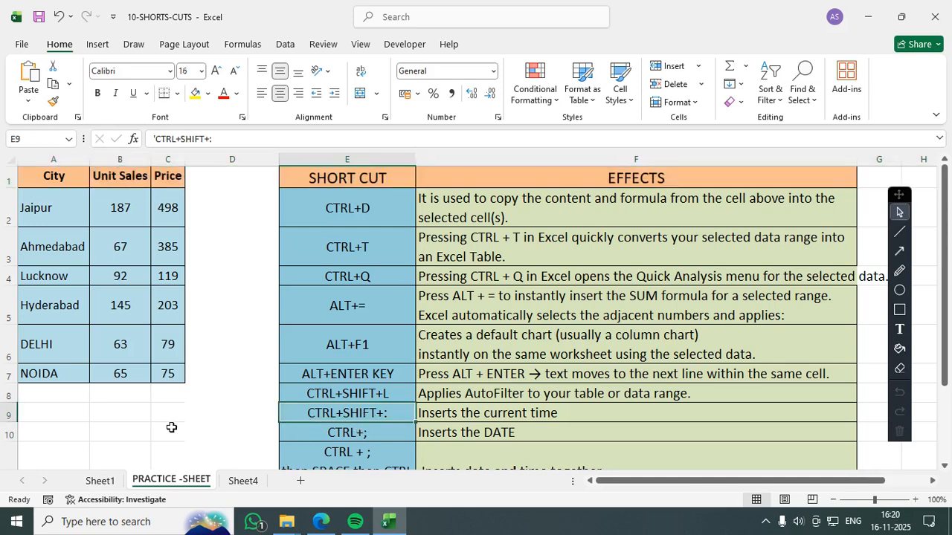
pyautogui.click(65, 411)
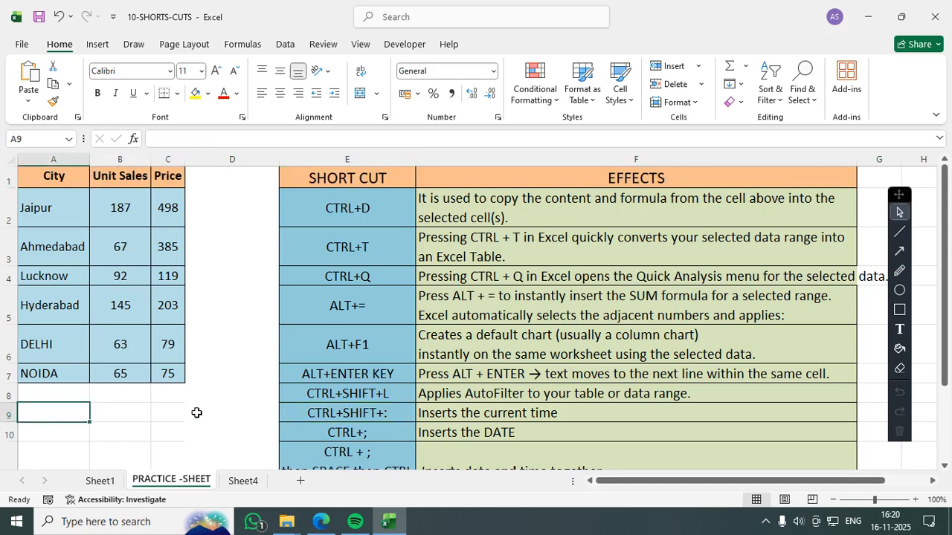
pyautogui.hotkey('ctrl', 'shift', ';')
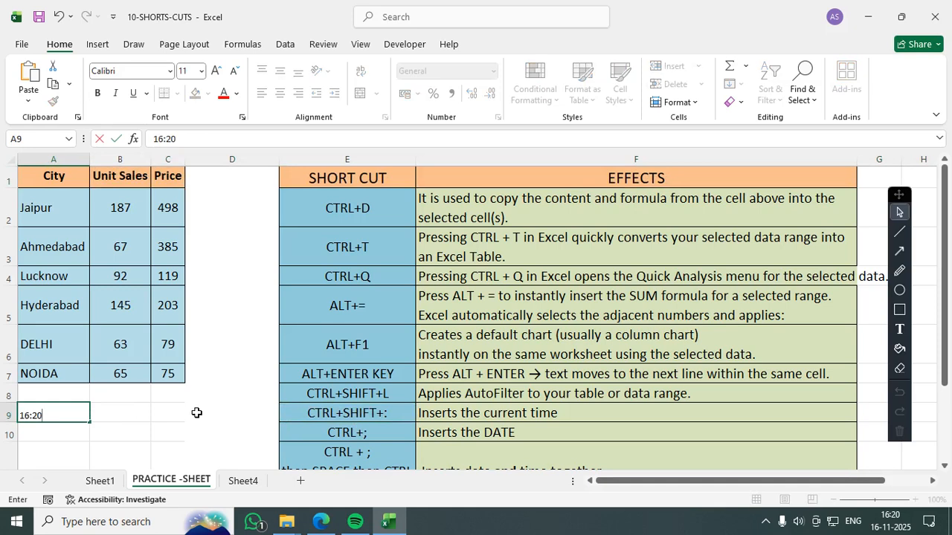
pyautogui.press('Return')
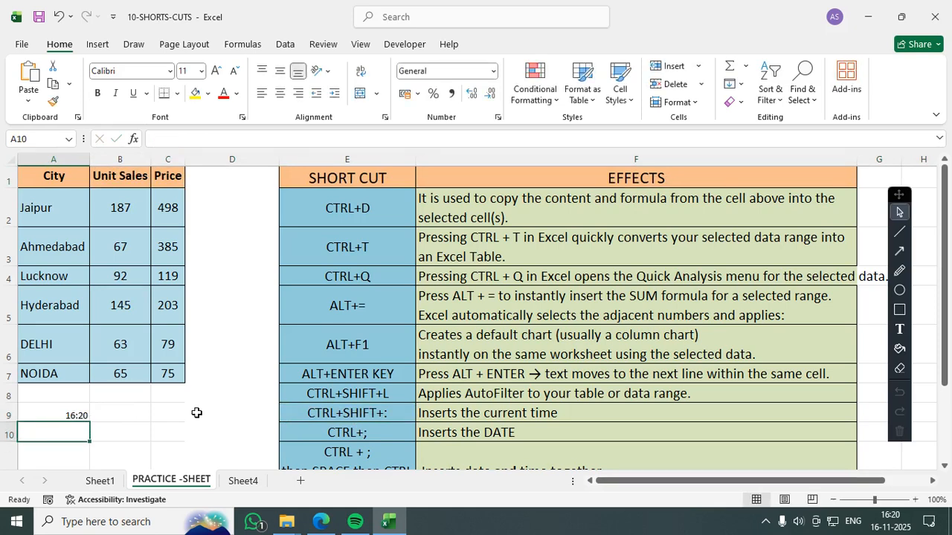
pyautogui.hotkey('ctrl', ';')
pyautogui.press('Return')
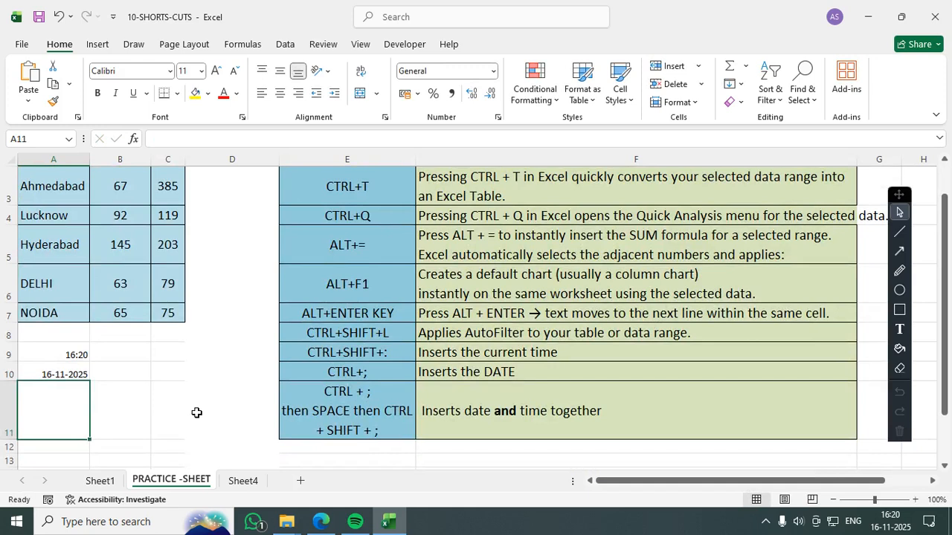
pyautogui.hotkey('ctrl', ';')
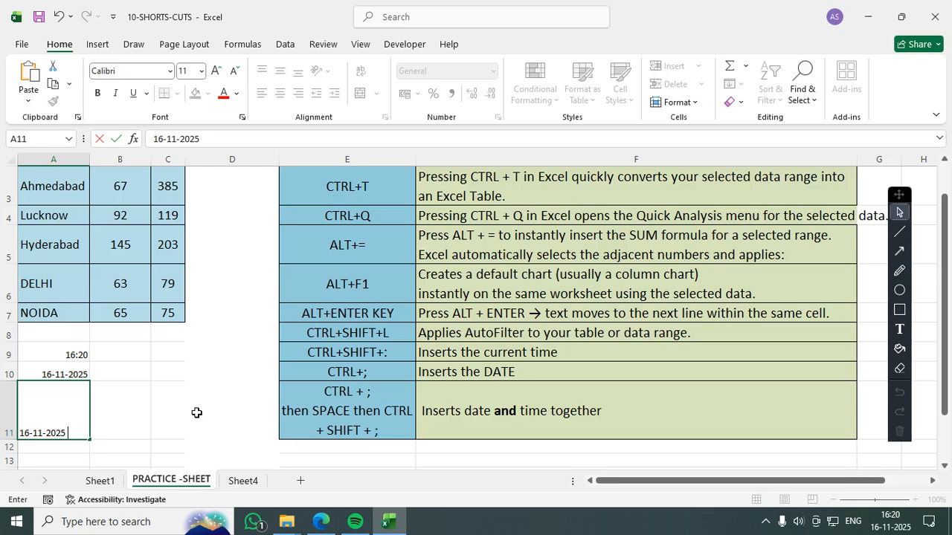
pyautogui.hotkey('ctrl', 'shift', ';')
pyautogui.press('Return')
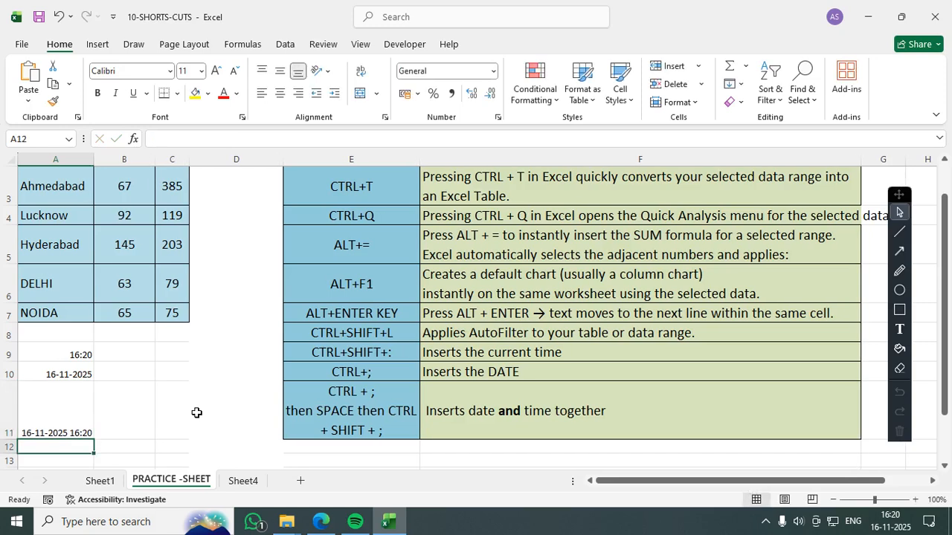
pyautogui.scroll(2, 276, 399)
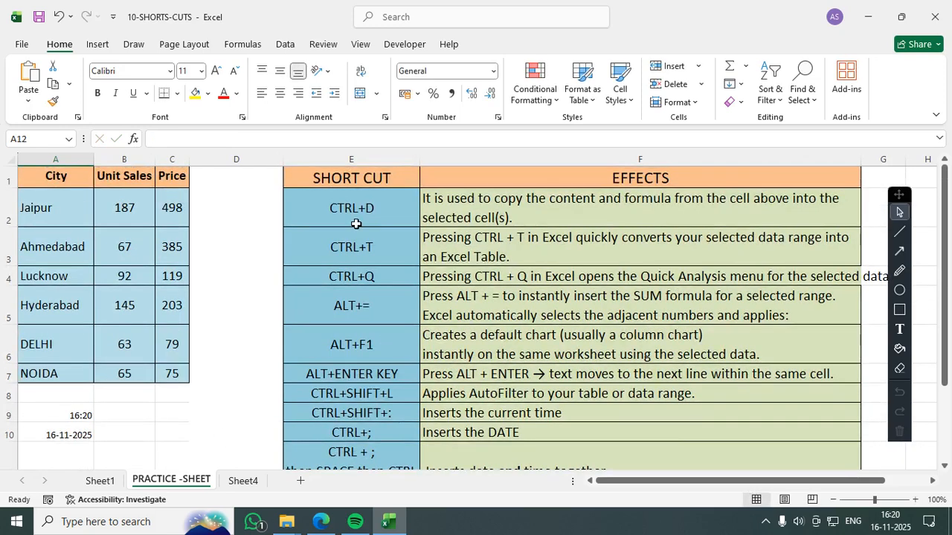
pyautogui.moveTo(350, 212); pyautogui.dragTo(382, 453)
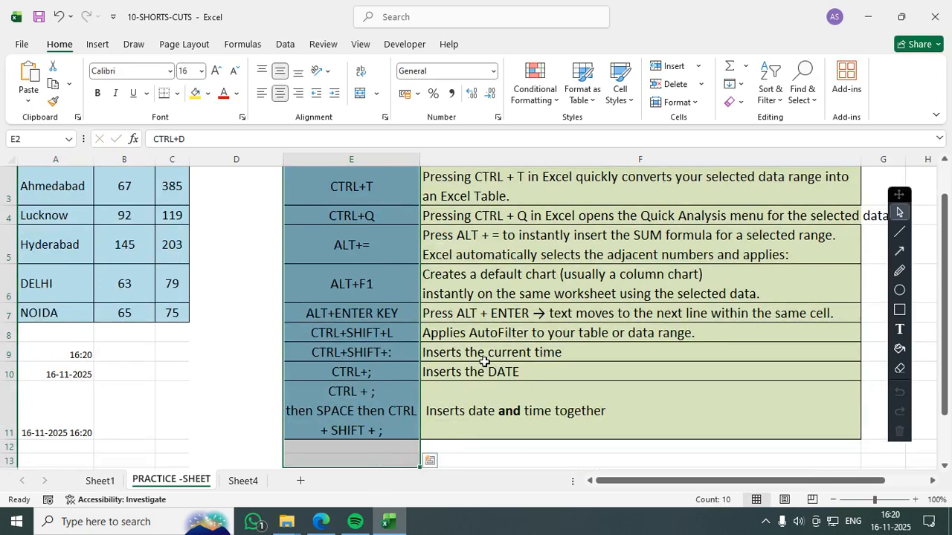
pyautogui.click(487, 363)
pyautogui.scroll(1, 486, 401)
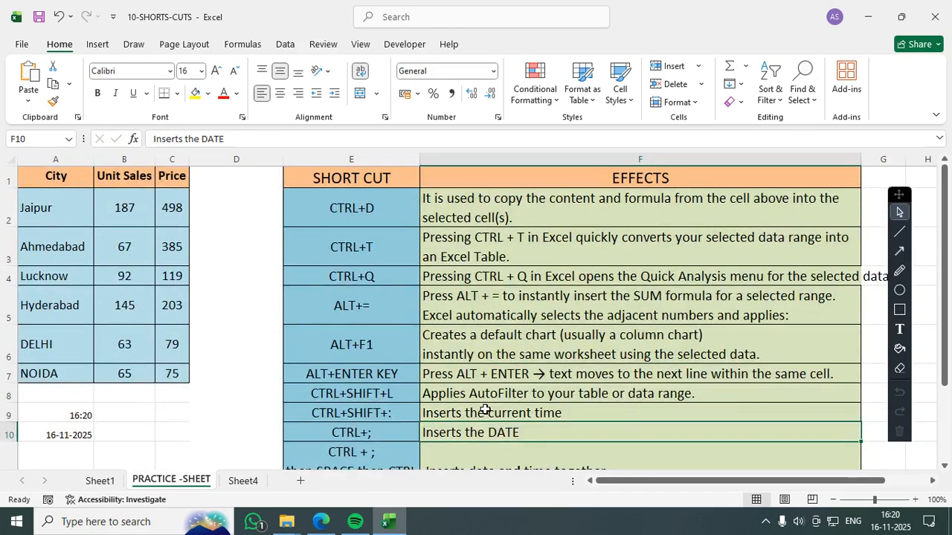